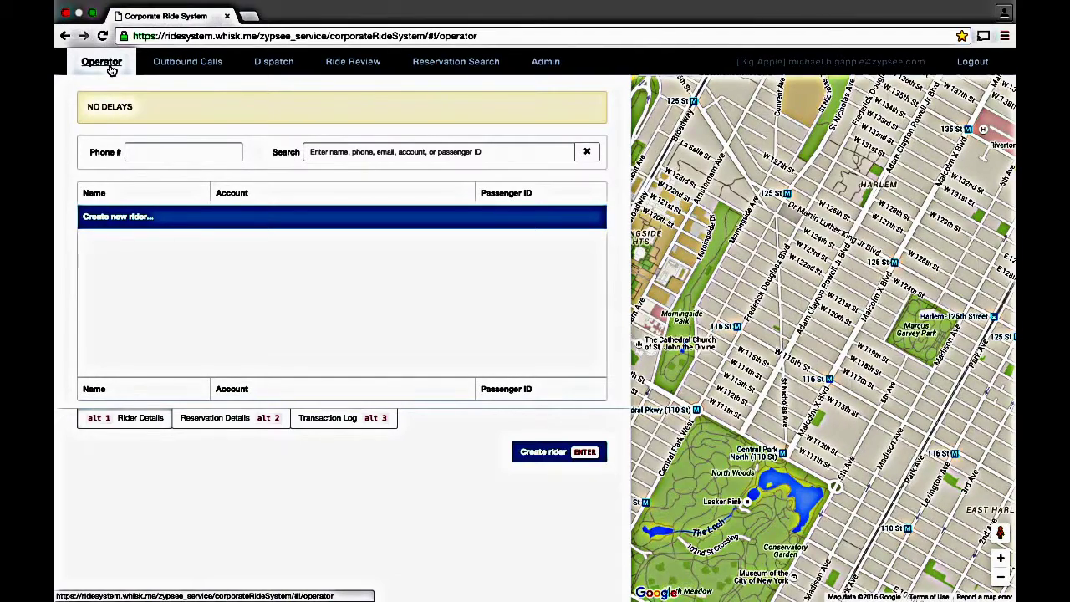
Step: Search riders by the rider's surname and browse the matching riders' account details
click(111, 70)
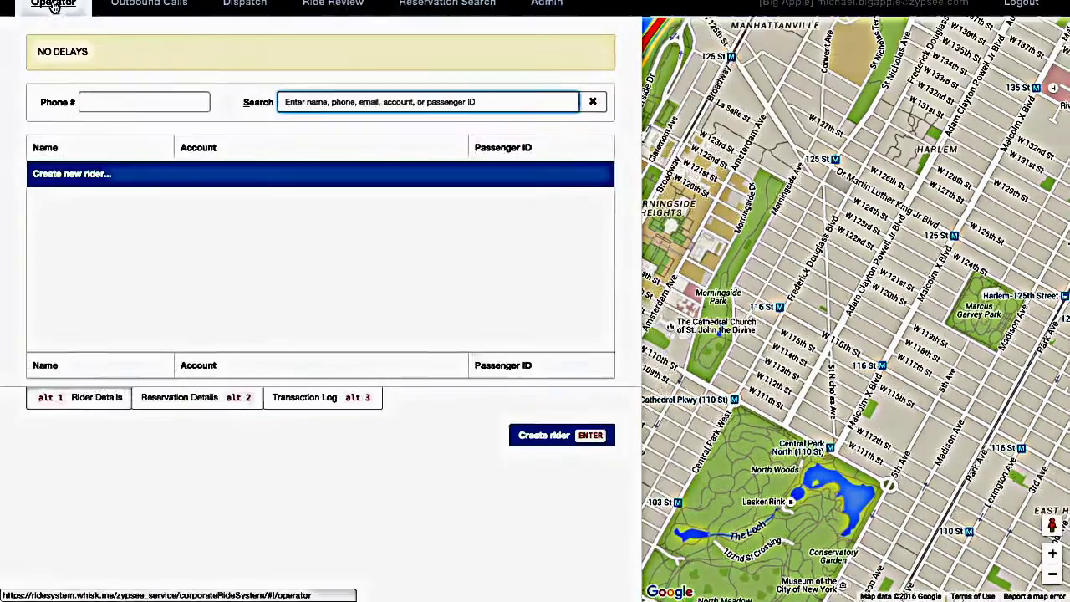
text(ibrahim)
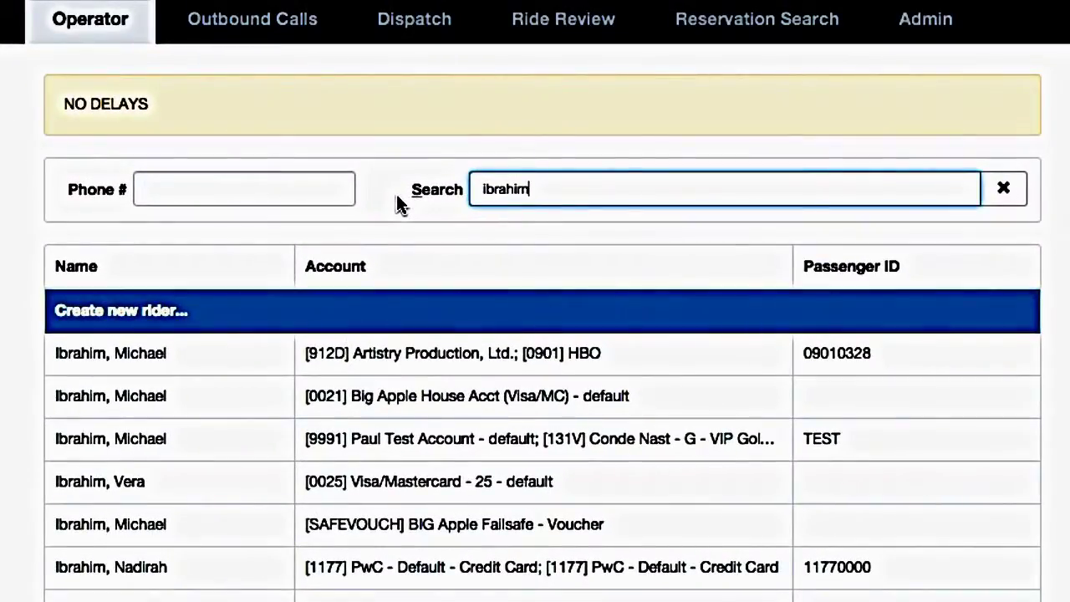
key(Down)
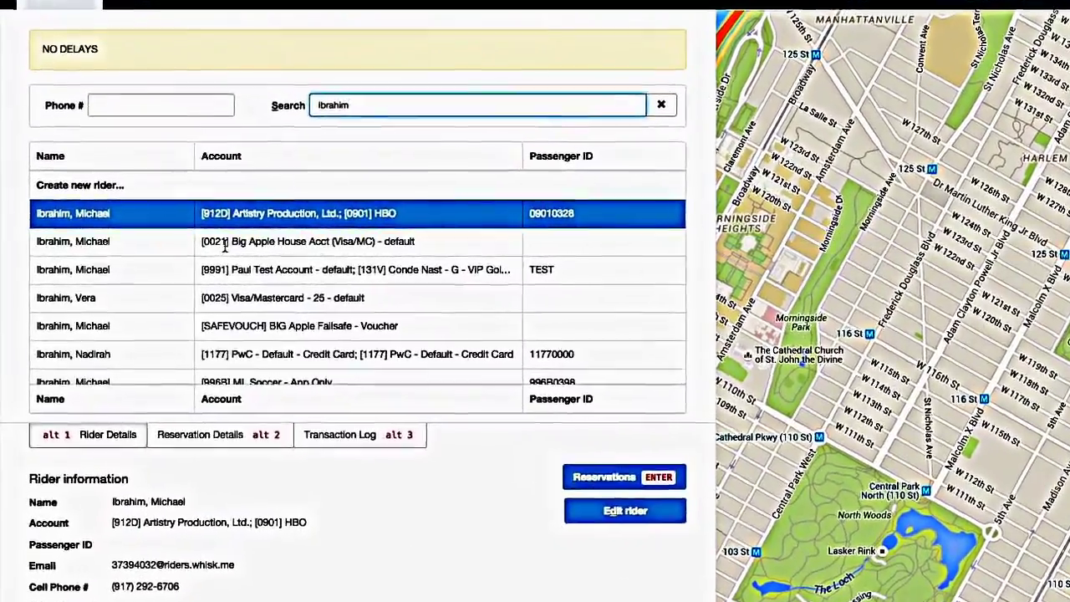
key(Down)
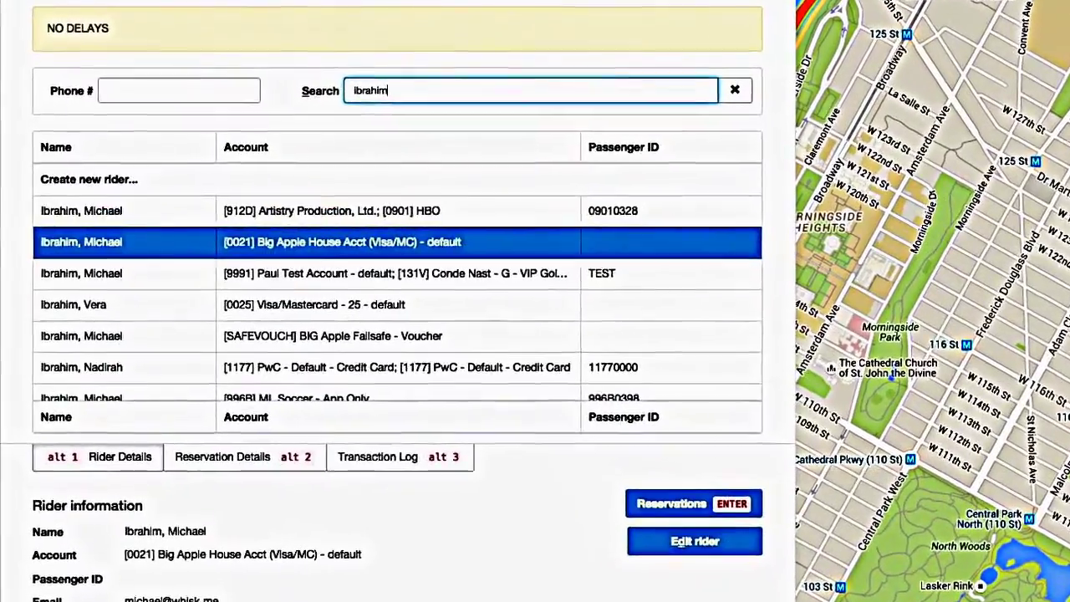
key(Down)
key(Down)
key(Up)
key(Up)
key(Up)
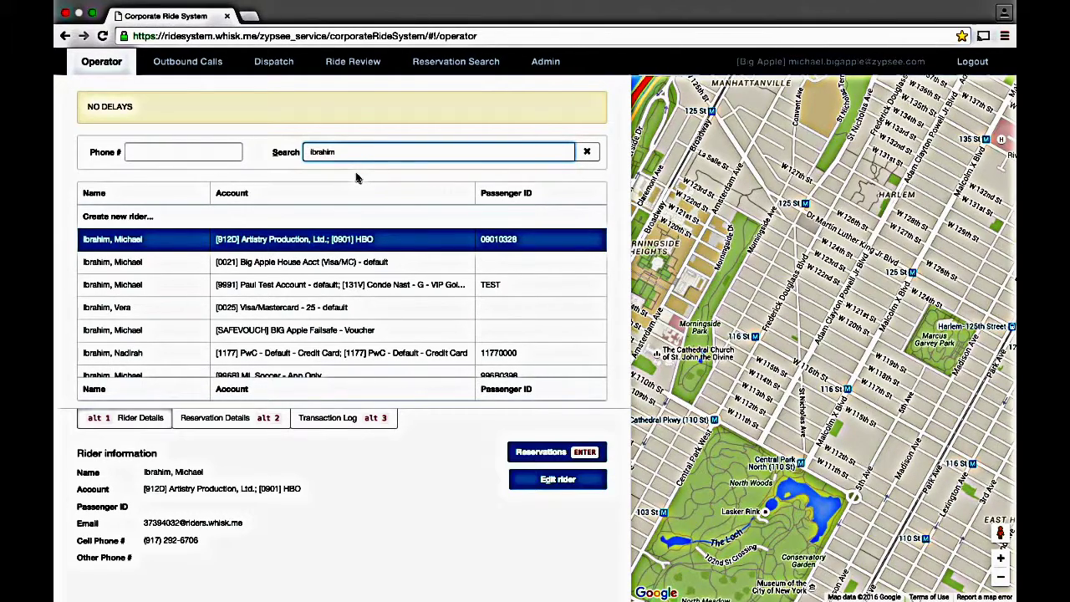
Step: Search by company name 'pwc' plus the surname and view the single matching rider
key(Up)
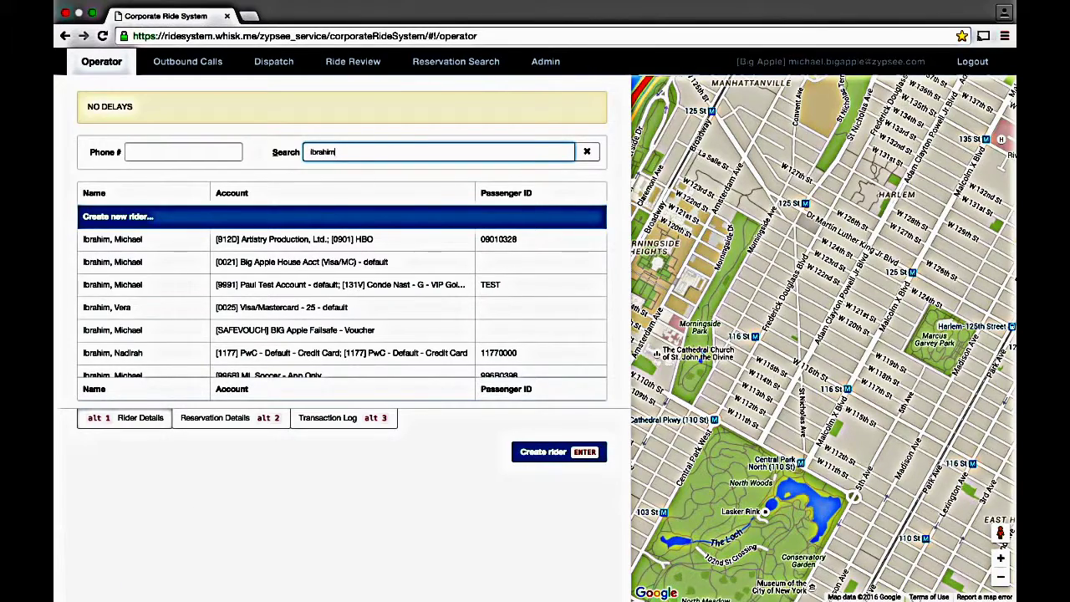
key(ctrl+a)
key(BackSpace)
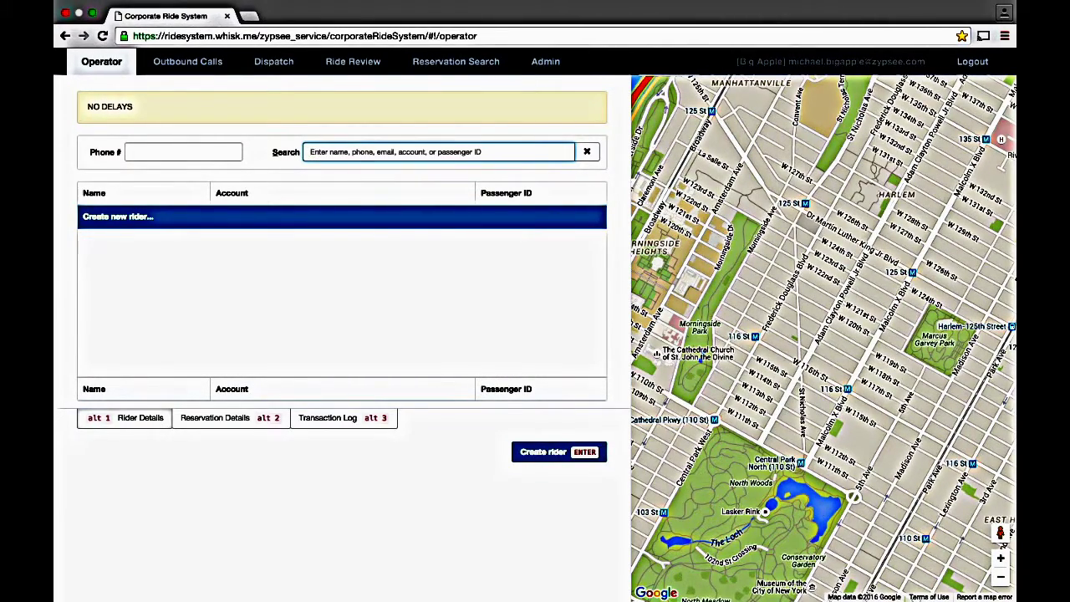
text(pwc ibra)
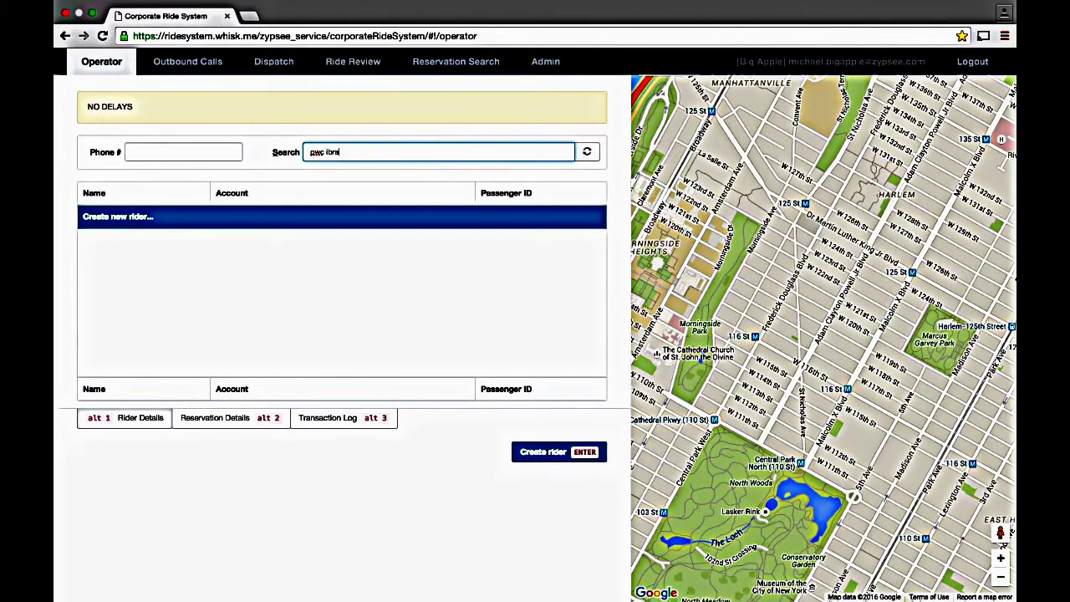
text(him)
key(Down)
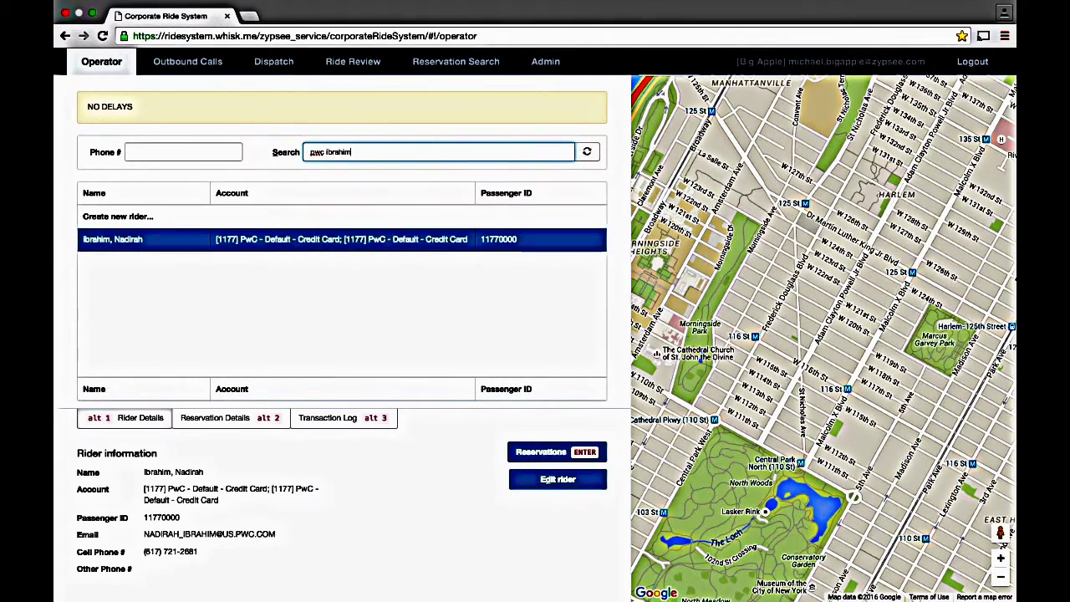
key(Up)
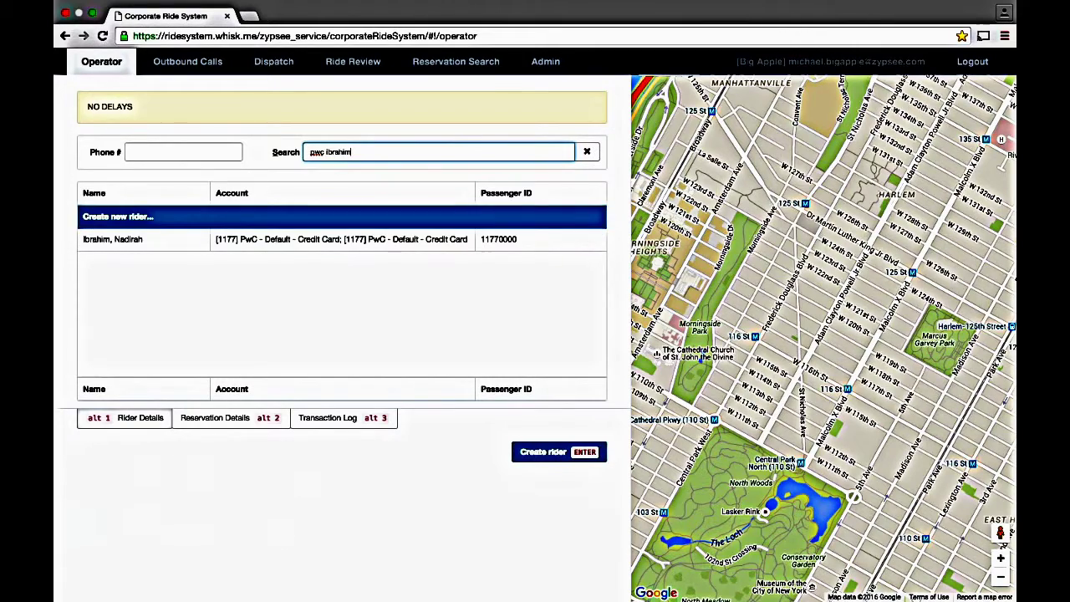
Step: Search by the company account number plus the surname and view the matching rider
key(ctrl+a)
key(BackSpace)
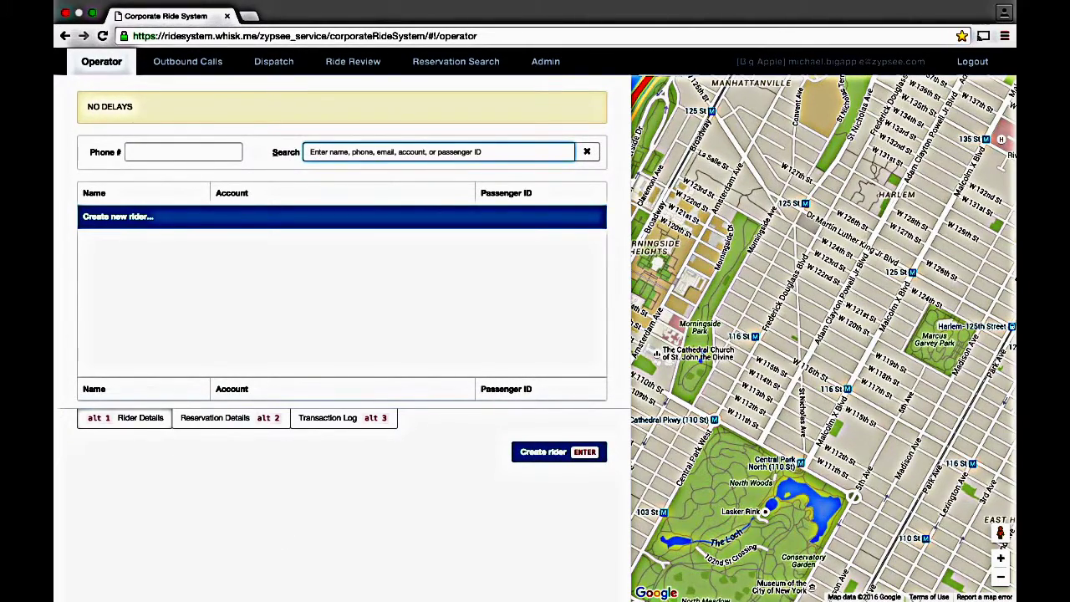
text(1177 ib)
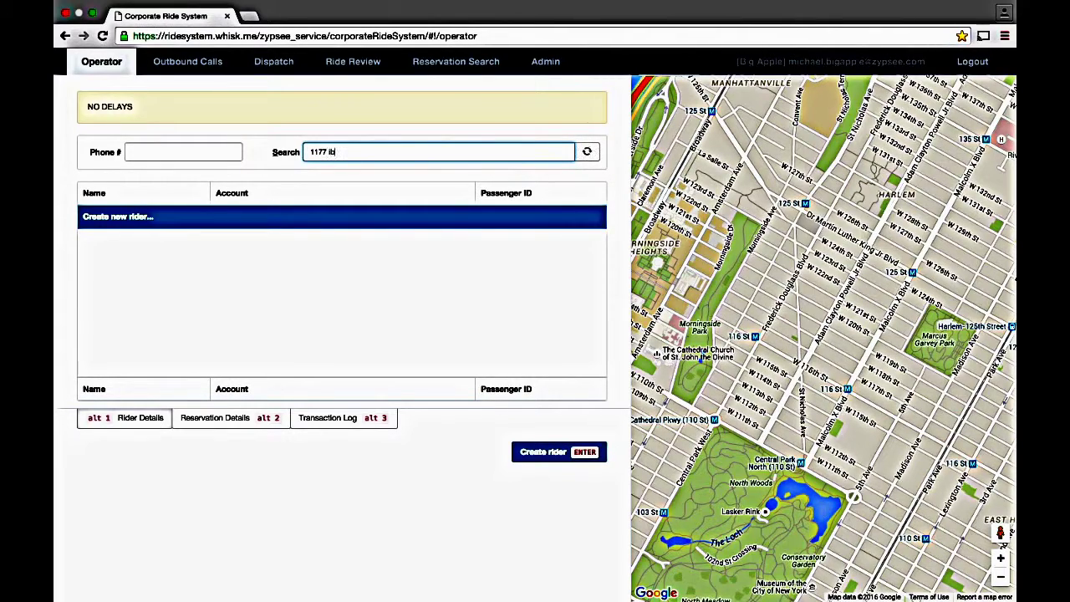
text(rahim)
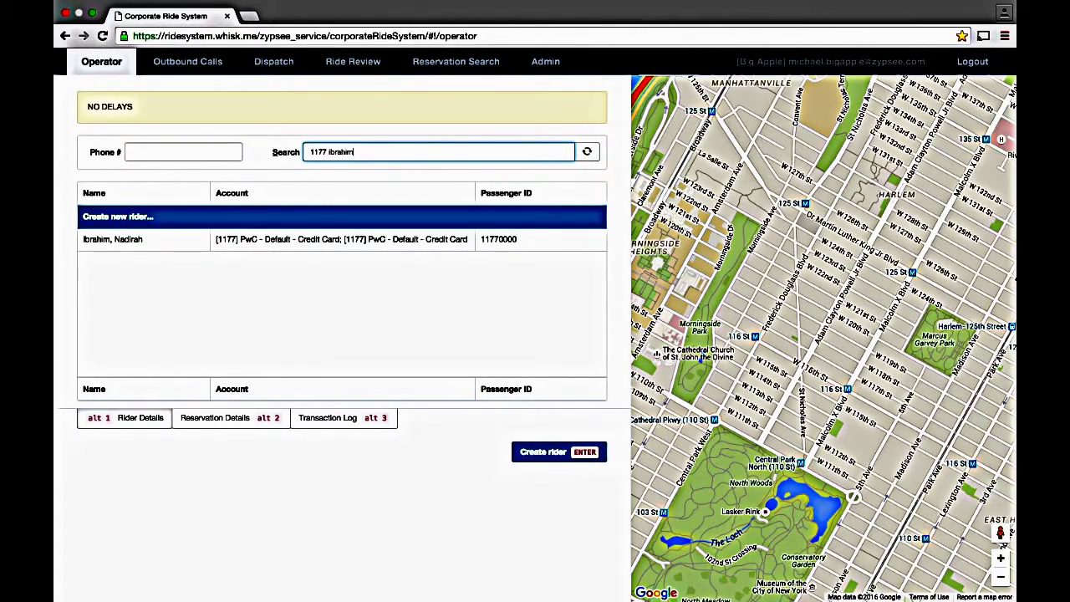
key(Down)
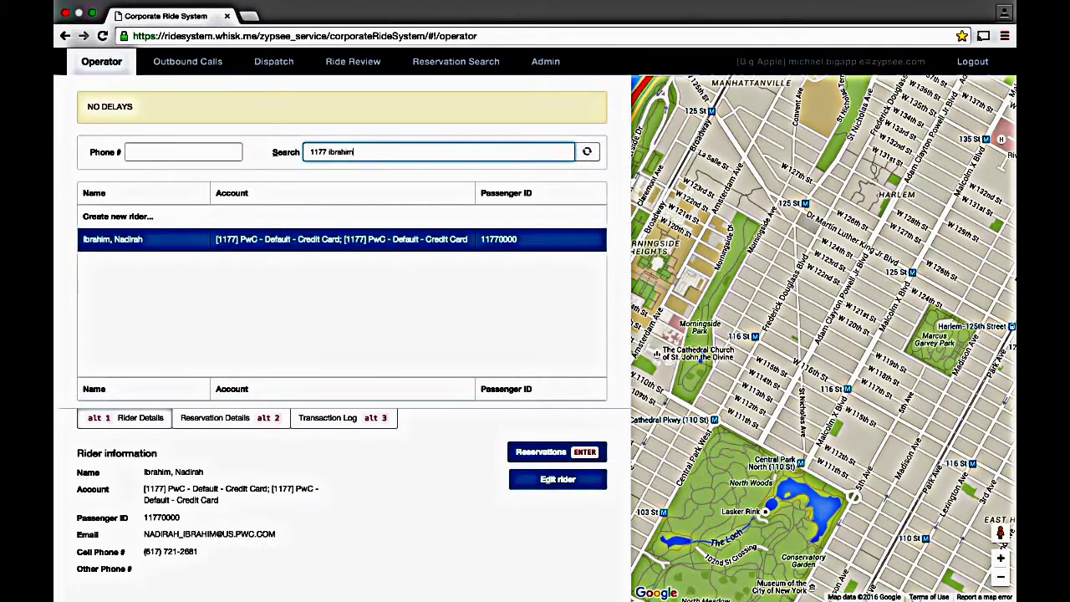
key(Up)
Step: Search for the rider by full name, then by abbreviated name, previewing the match
key(ctrl+a)
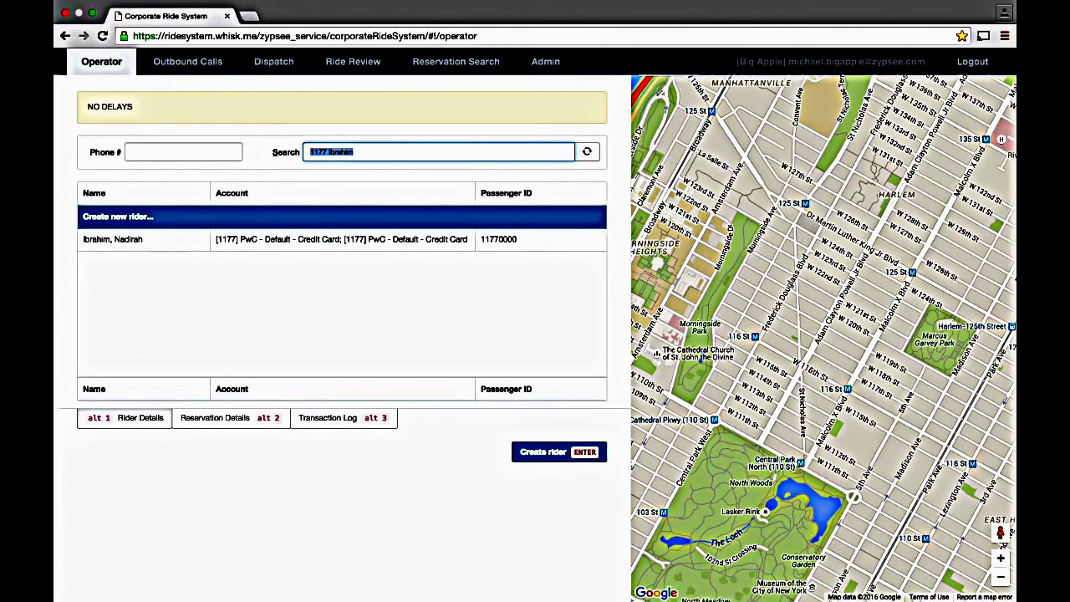
key(BackSpace)
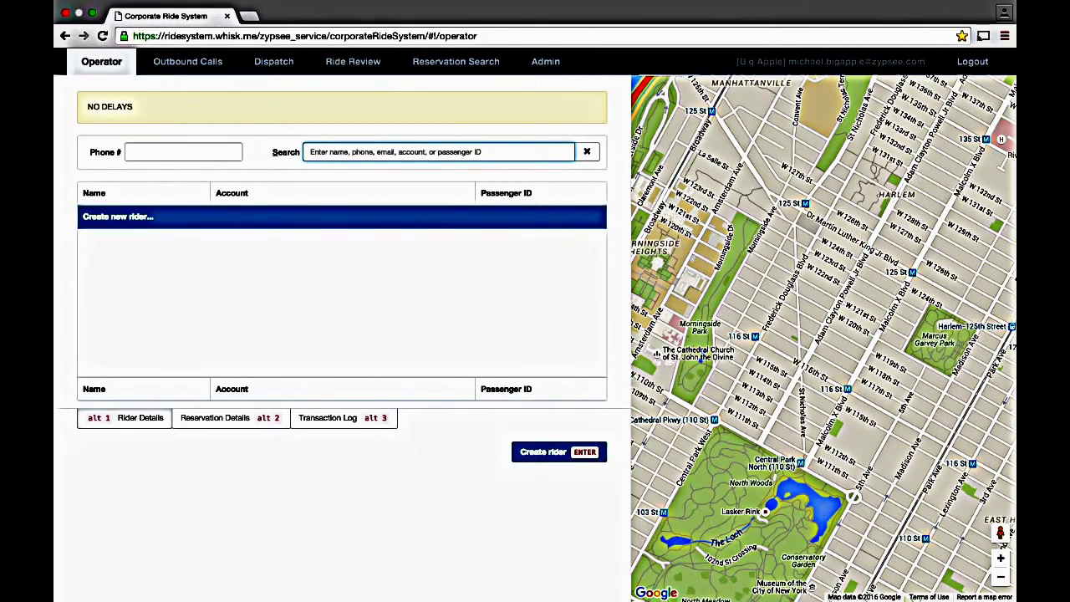
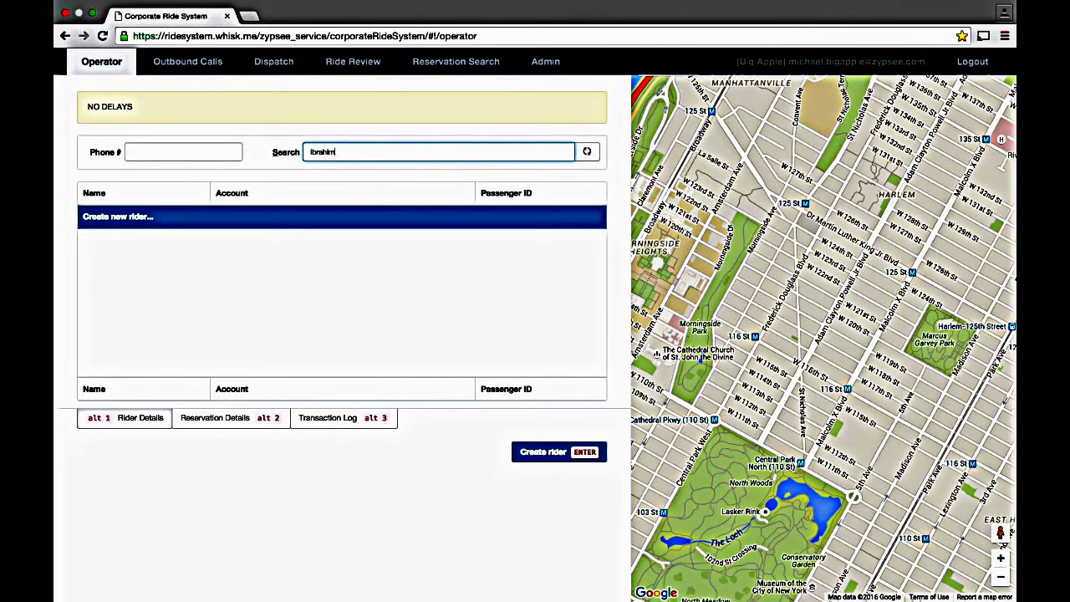
key(Down)
key(Up)
key(super+a)
text(nad ib)
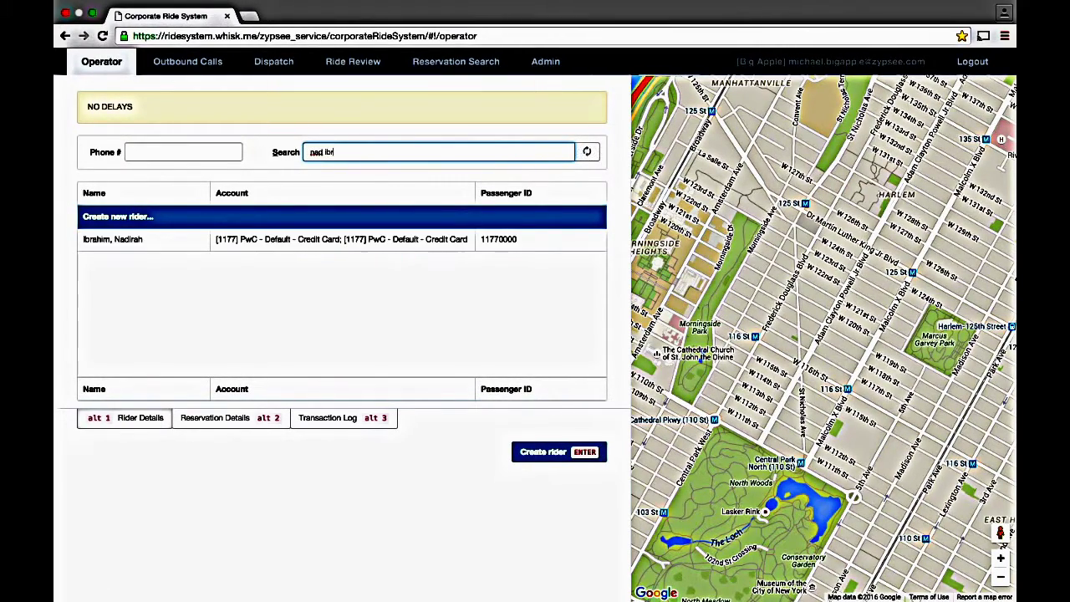
click(113, 239)
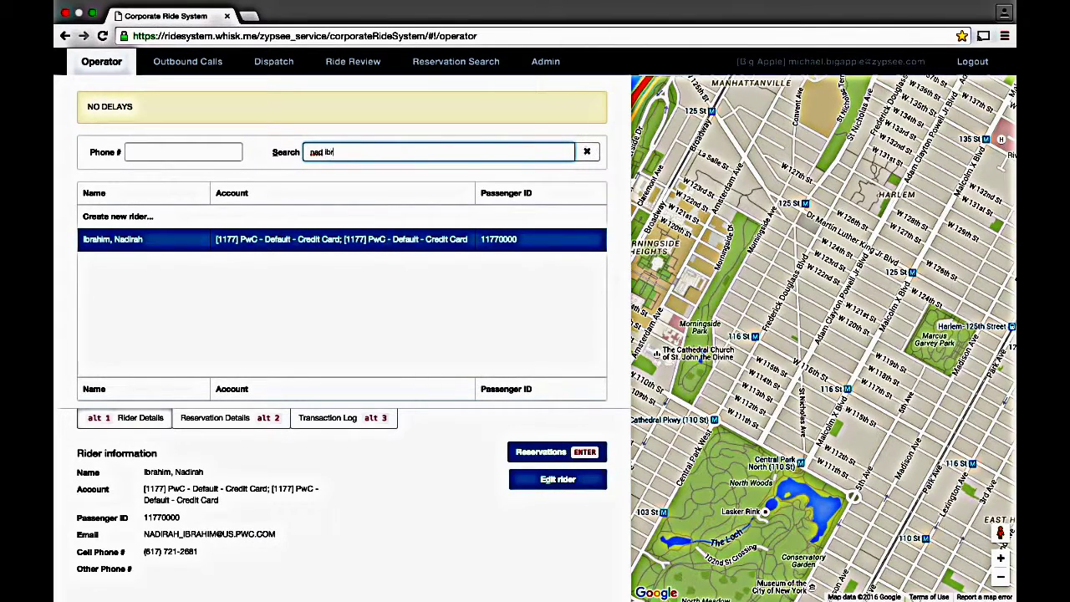
key(Up)
Step: Search for the rider by e-mail address and preview the match
key(ctrl+a)
key(BackSpace)
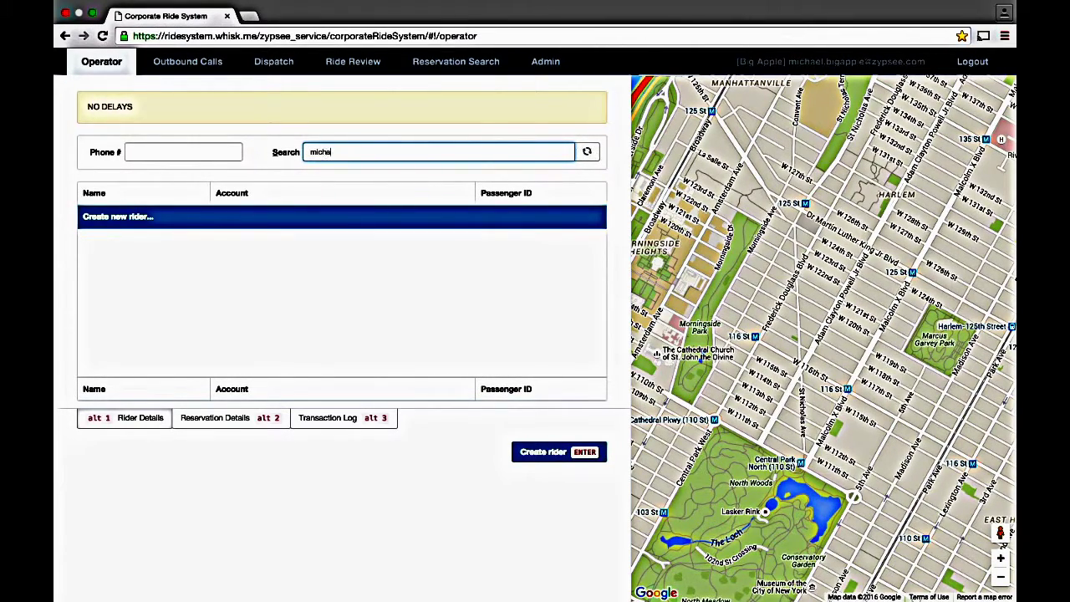
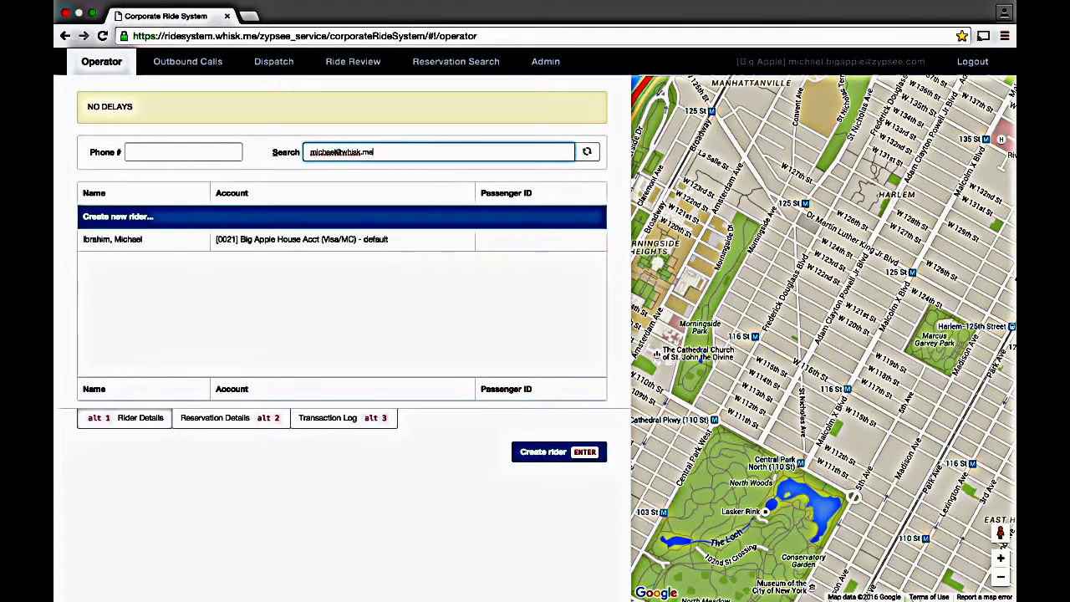
key(Down)
key(Up)
Step: Find the rider by reservation confirmation code and open their reservations list
key(ctrl+a)
key(BackSpace)
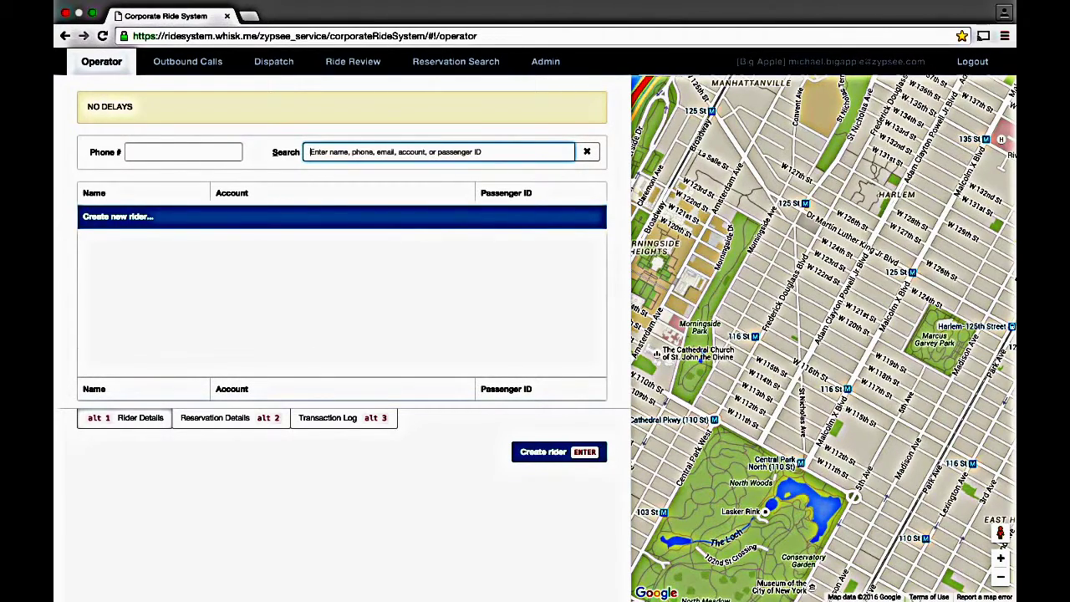
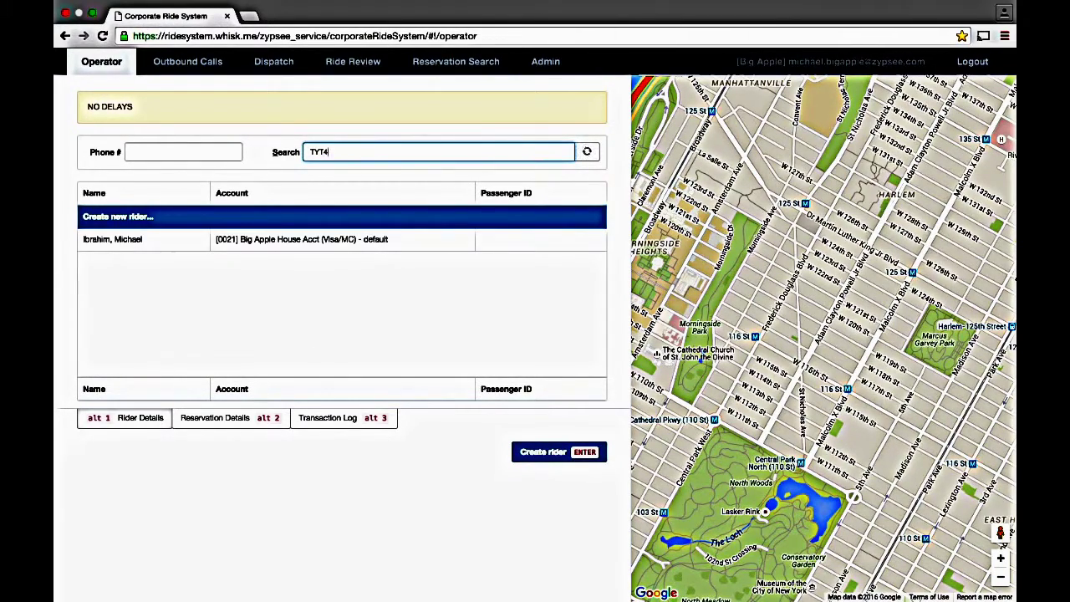
key(Down)
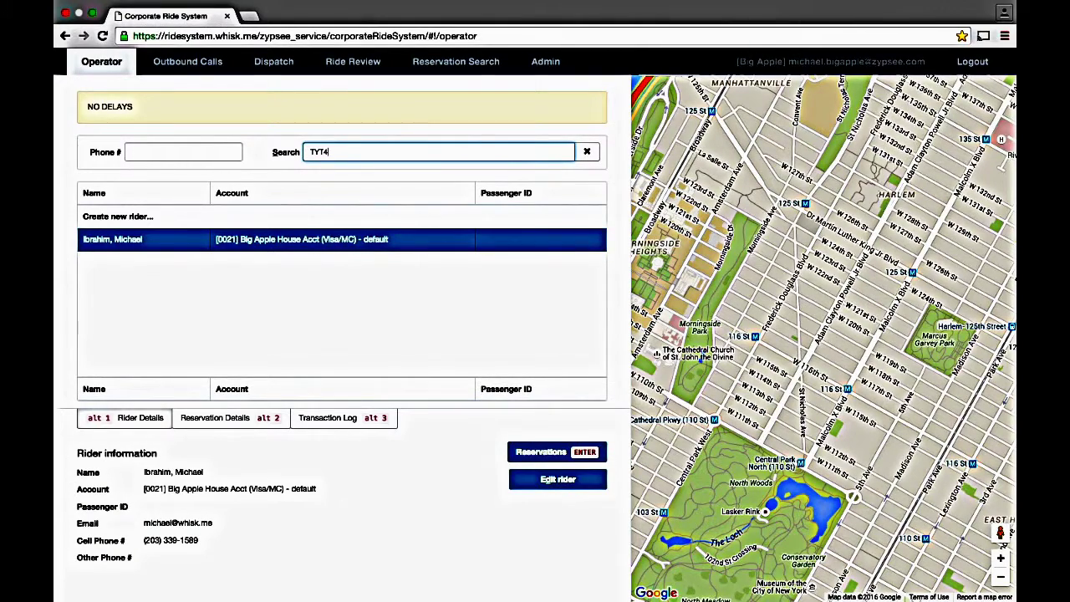
key(Return)
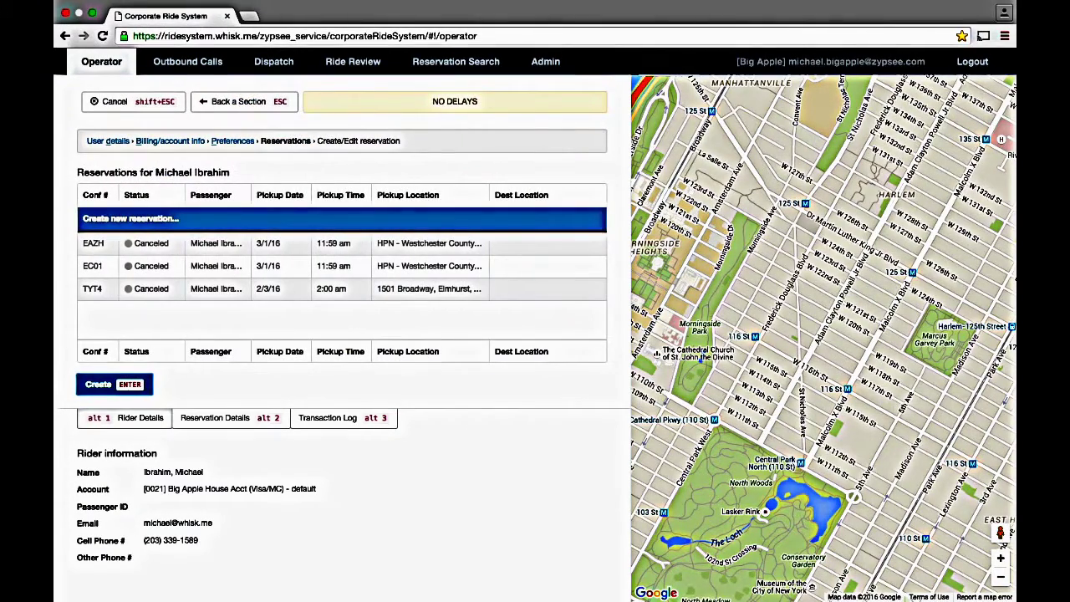
key(Down)
key(Down)
key(Down)
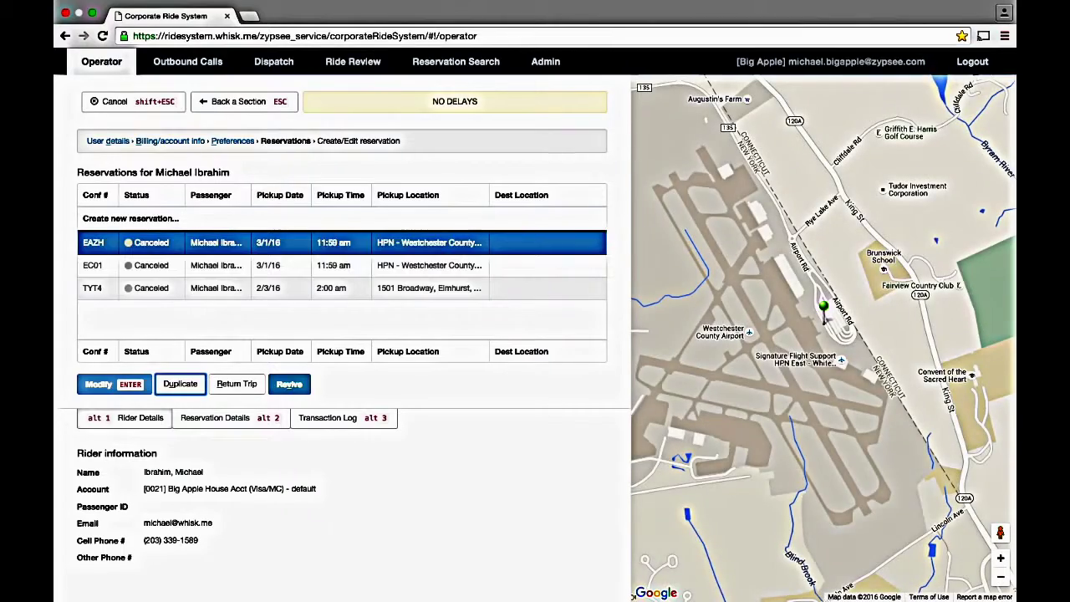
key(Up)
key(Up)
key(Up)
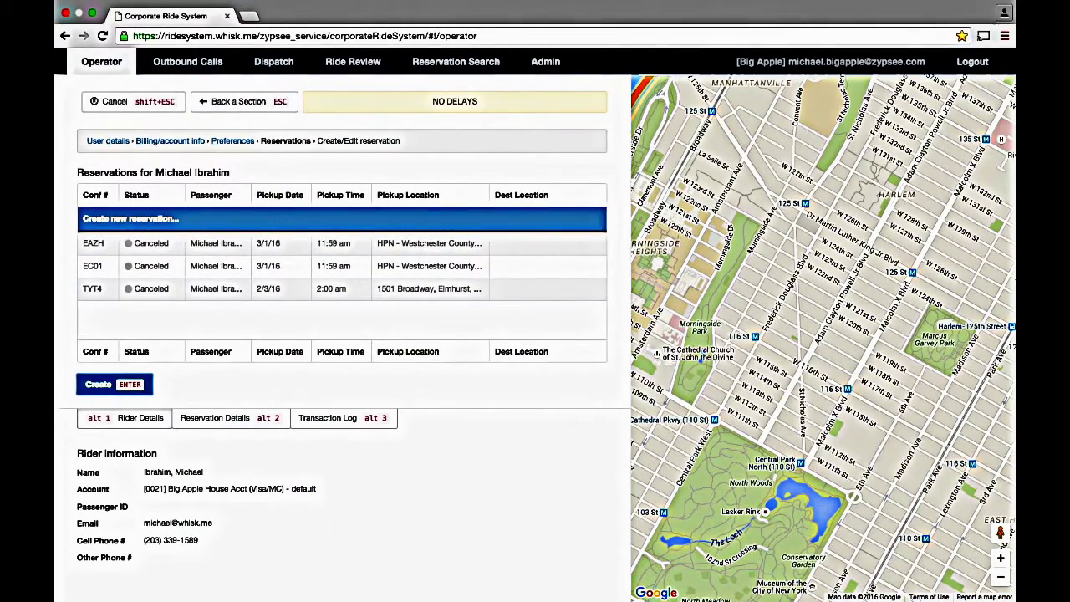
Step: Start a new reservation, browse pickup suggestions including the airports, and enter 'Wolfgang'
key(Return)
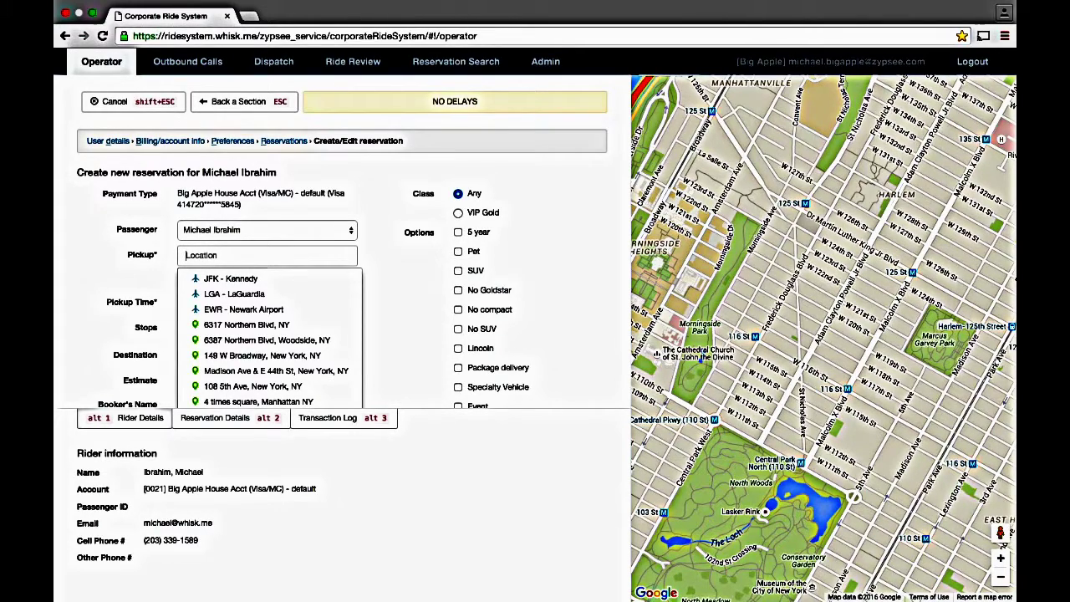
key(Down)
key(Down)
key(Down)
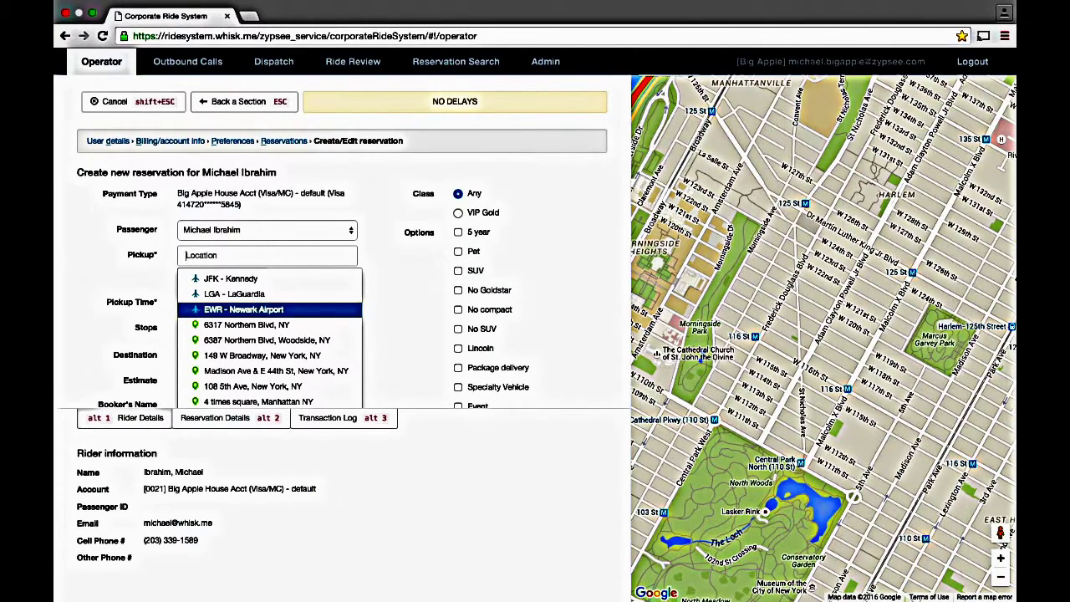
key(Down)
key(Down)
key(Down)
key(Up)
key(Up)
key(Up)
text(Wolfgang)
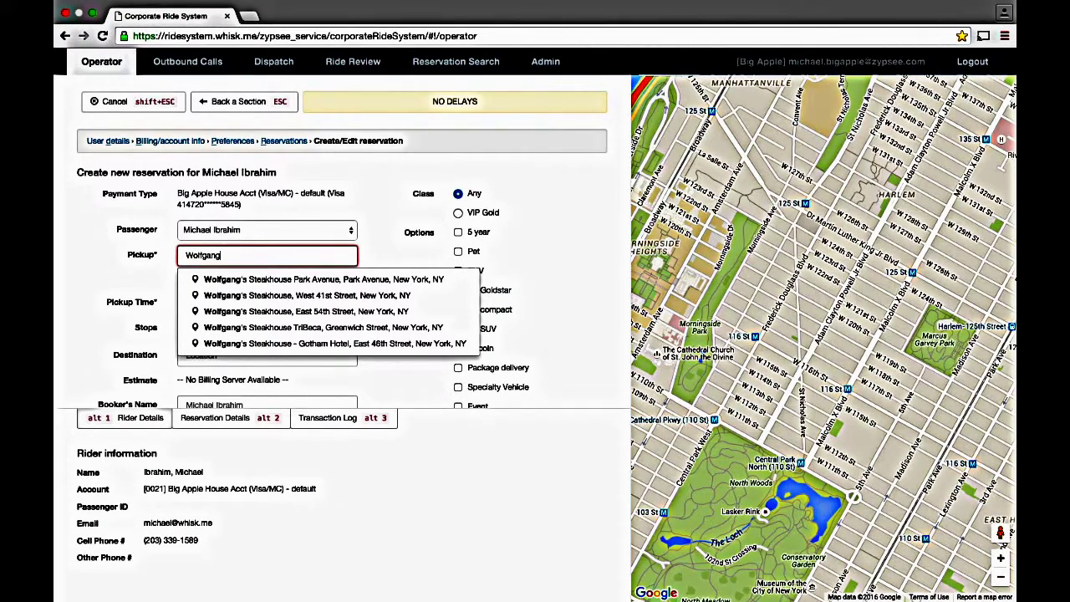
Step: Choose Wolfgang's Steakhouse, West 41st Street (W 41st St & 8th Ave) as the pickup
key(Down)
key(Down)
key(Return)
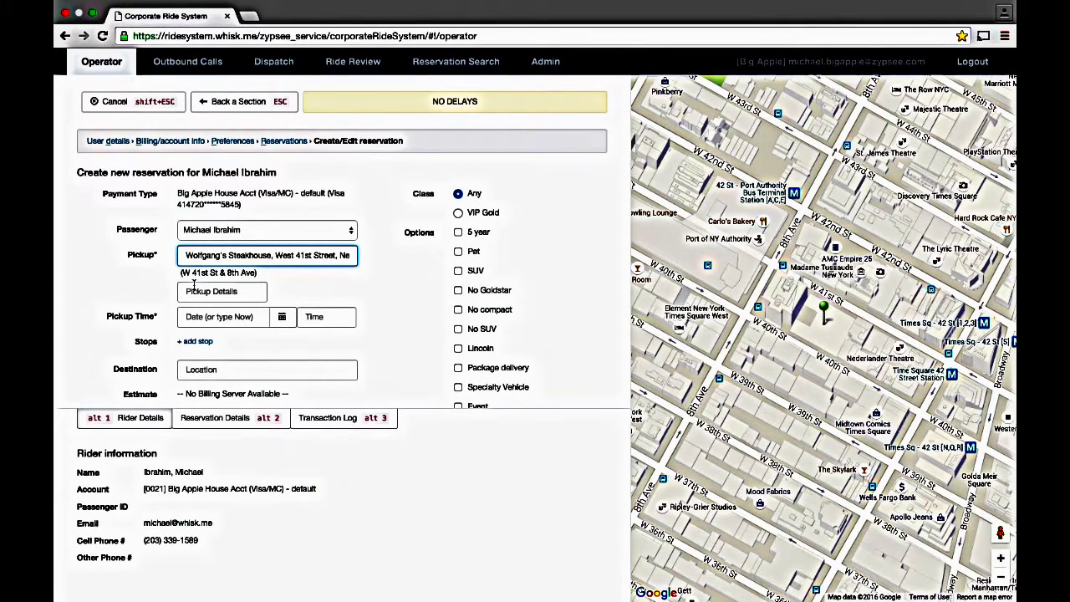
Step: Replace the pickup with HPN - Westchester County Airport via the 'Hpn' search
key(super+a)
key(BackSpace)
text(Hpn)
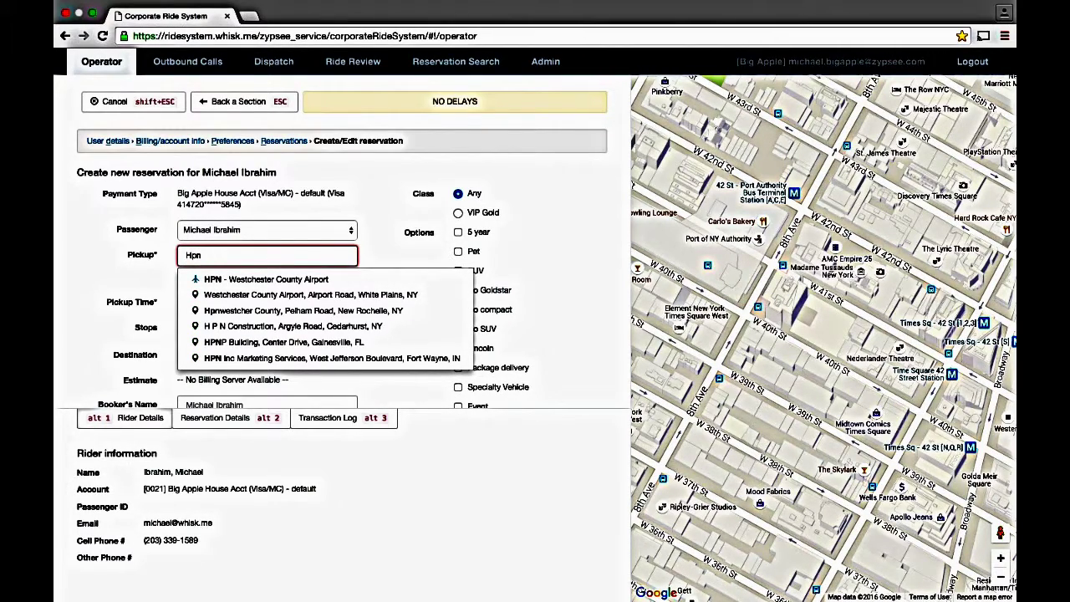
key(Down)
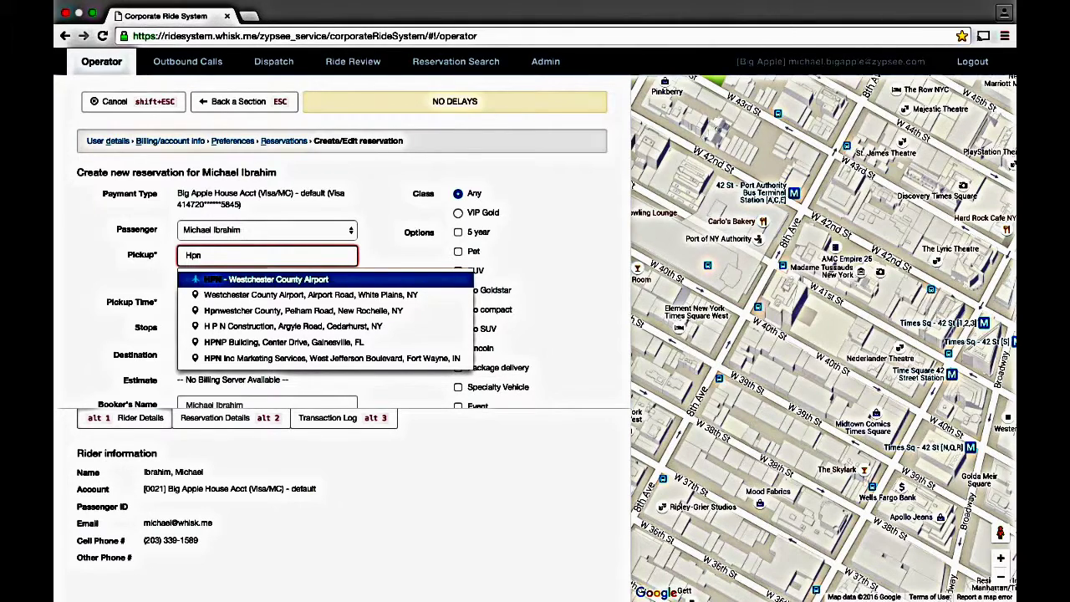
key(Return)
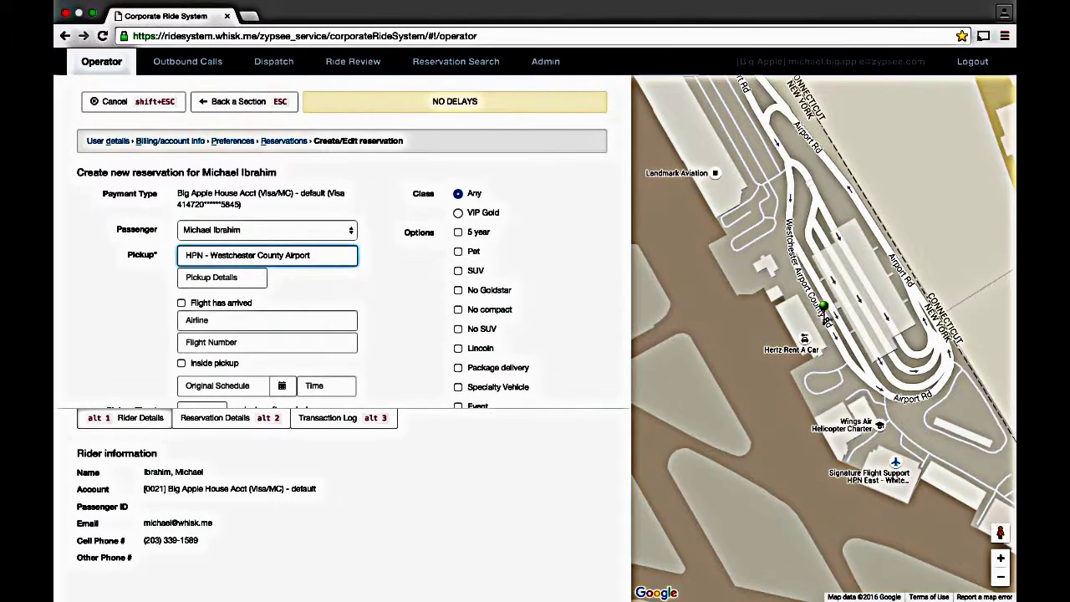
Step: Enter airline Delta Air Lines and flight number 5195
key(Tab)
key(Tab)
key(Tab)
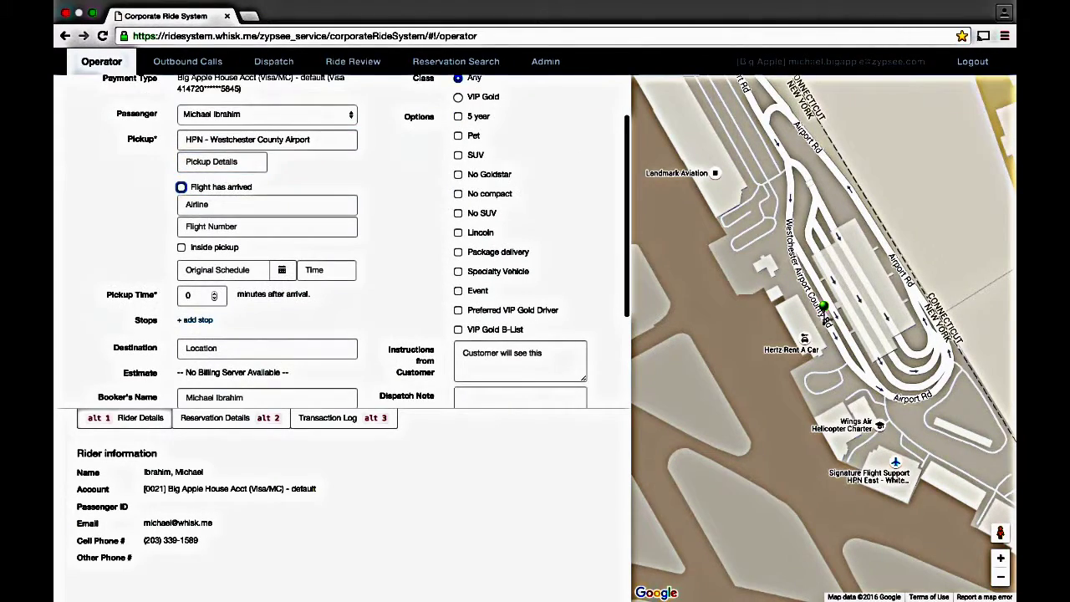
text(Delt)
key(Return)
key(Tab)
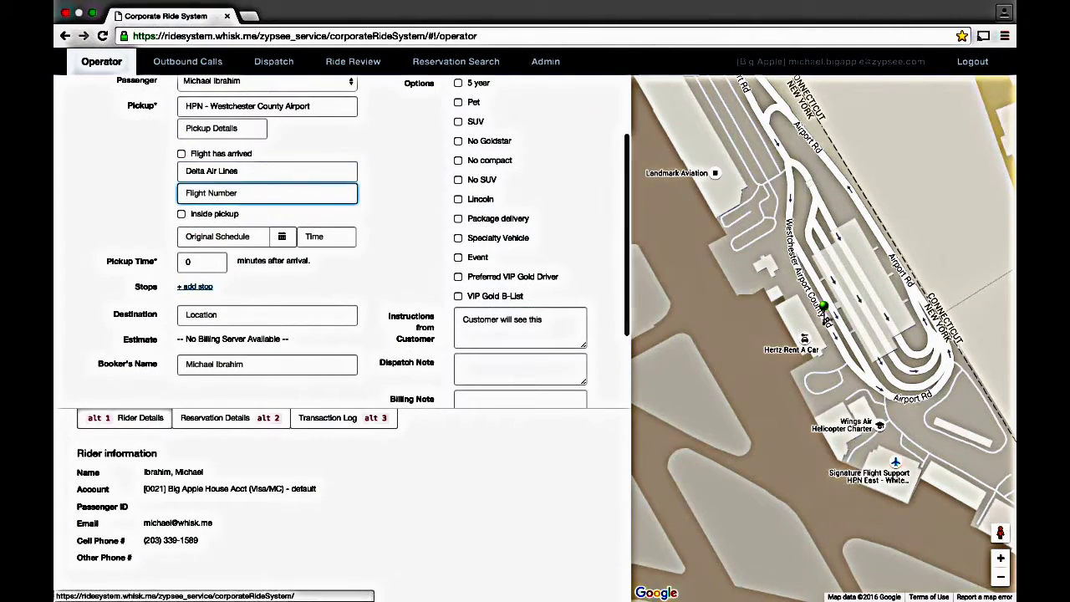
text(5195)
Step: Set the scheduled date to 03/01/2016, pickup 15 minutes after arrival, and submit for review
key(Tab)
key(Tab)
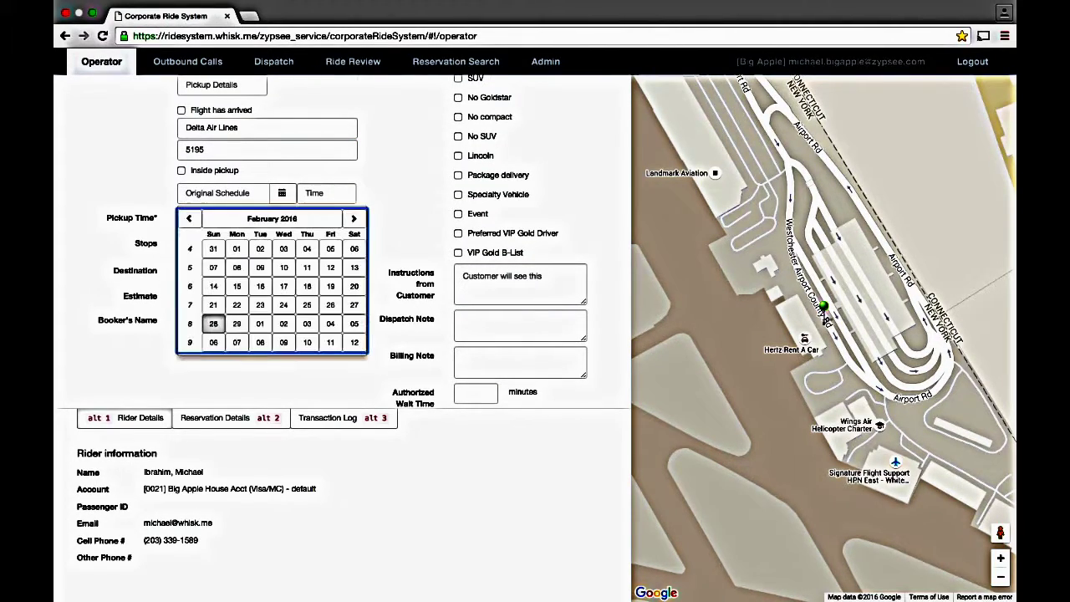
key(Right)
key(Right)
key(Return)
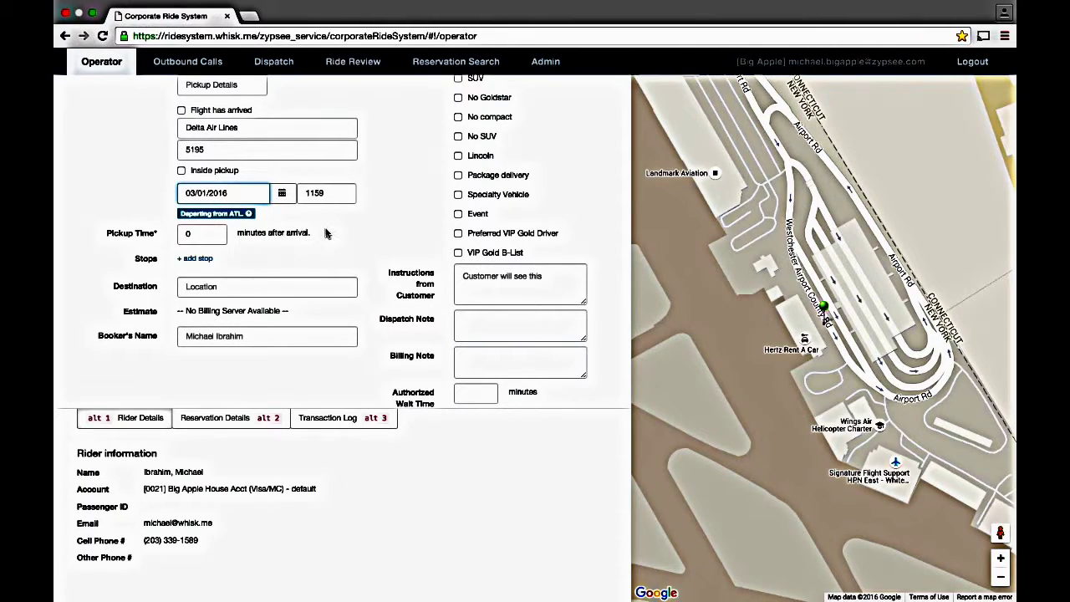
key(Tab)
scroll(327, 233, down, 1)
key(Tab)
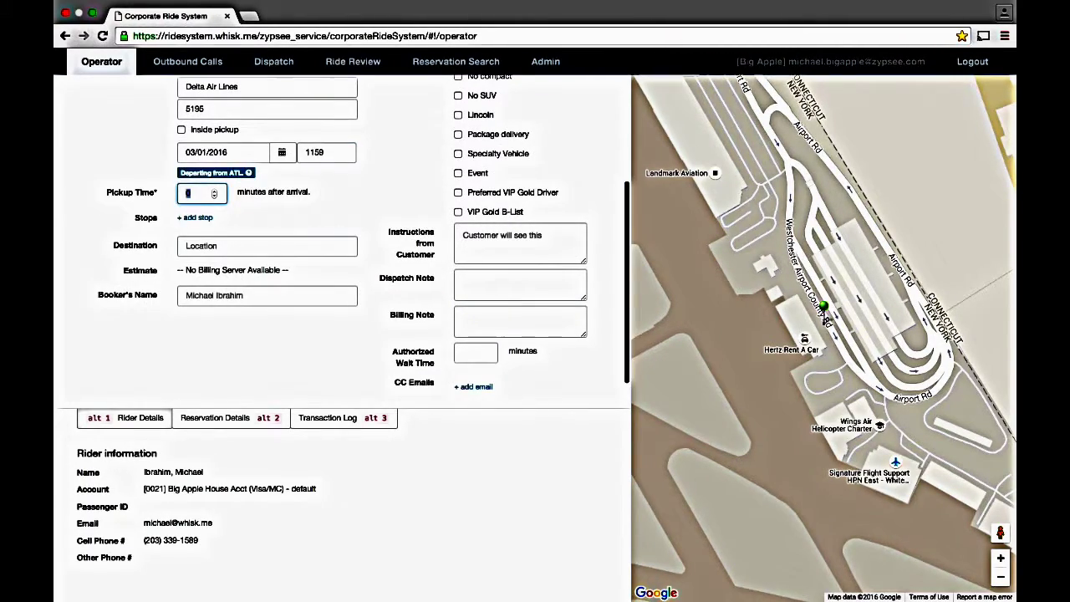
text(15)
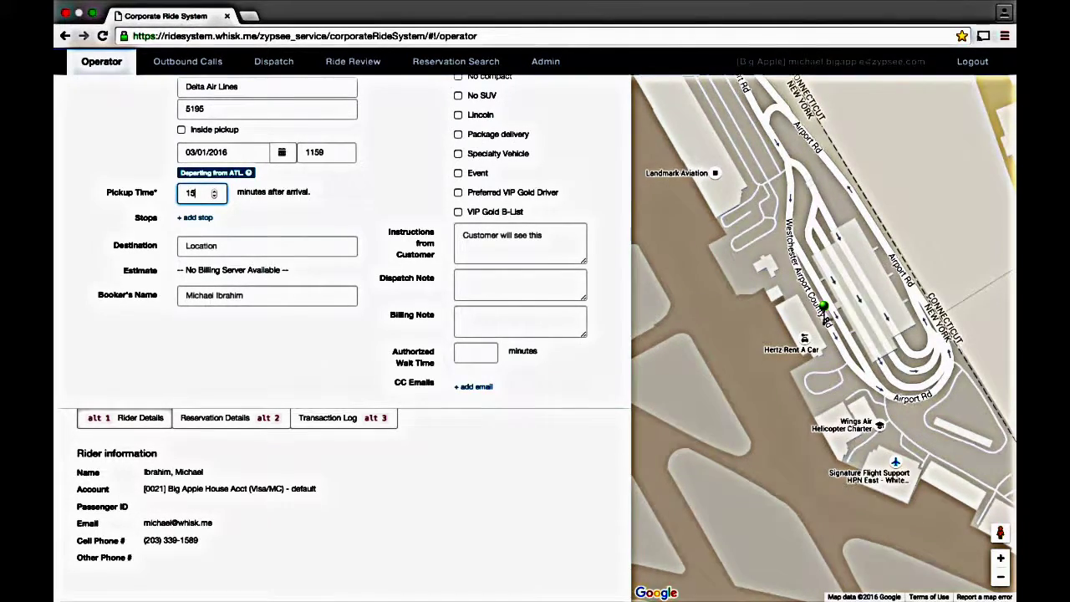
key(Return)
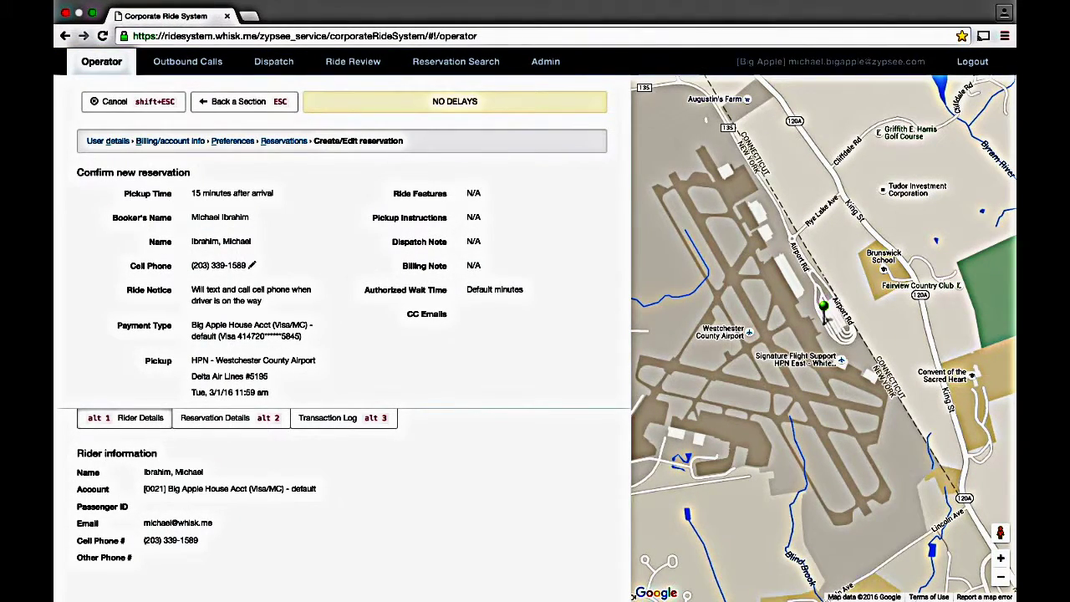
Step: Review the Delta #5195 Westchester pickup summary and confirm the reservation
scroll(298, 285, down, 3)
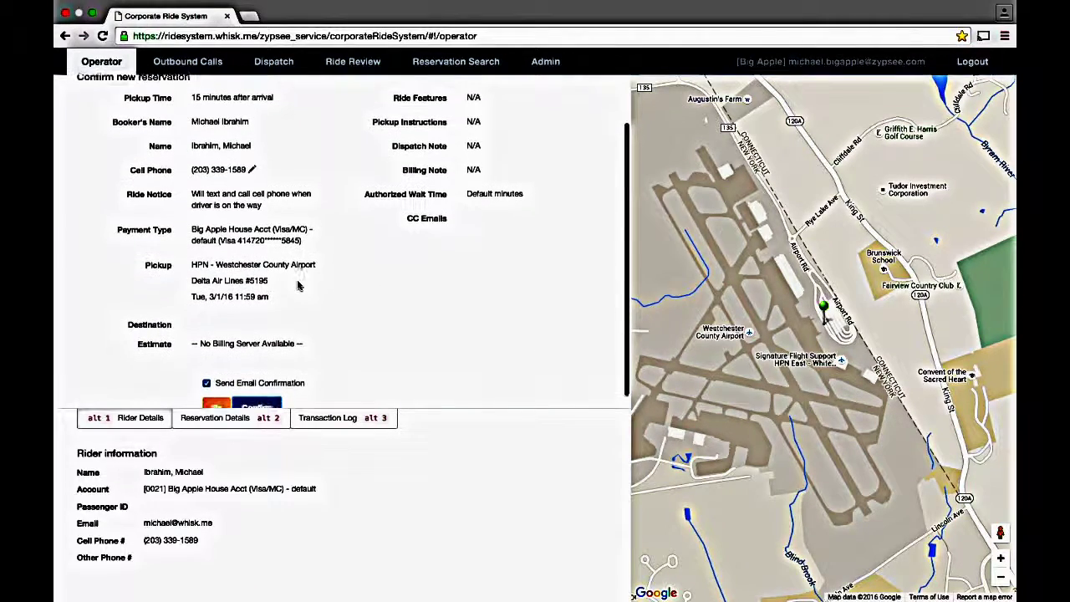
scroll(298, 286, up, 3)
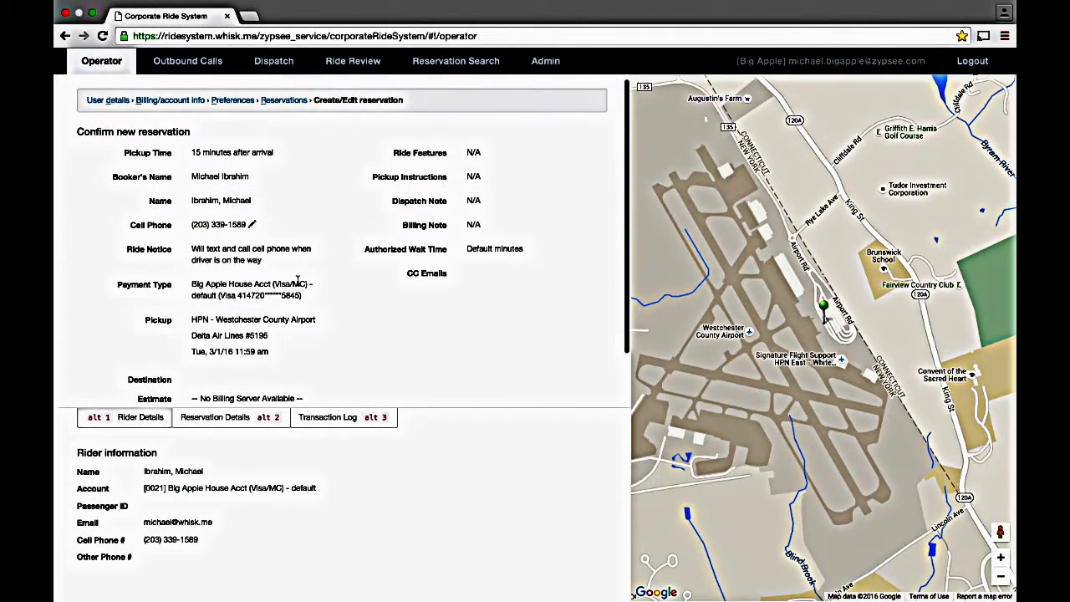
key(Return)
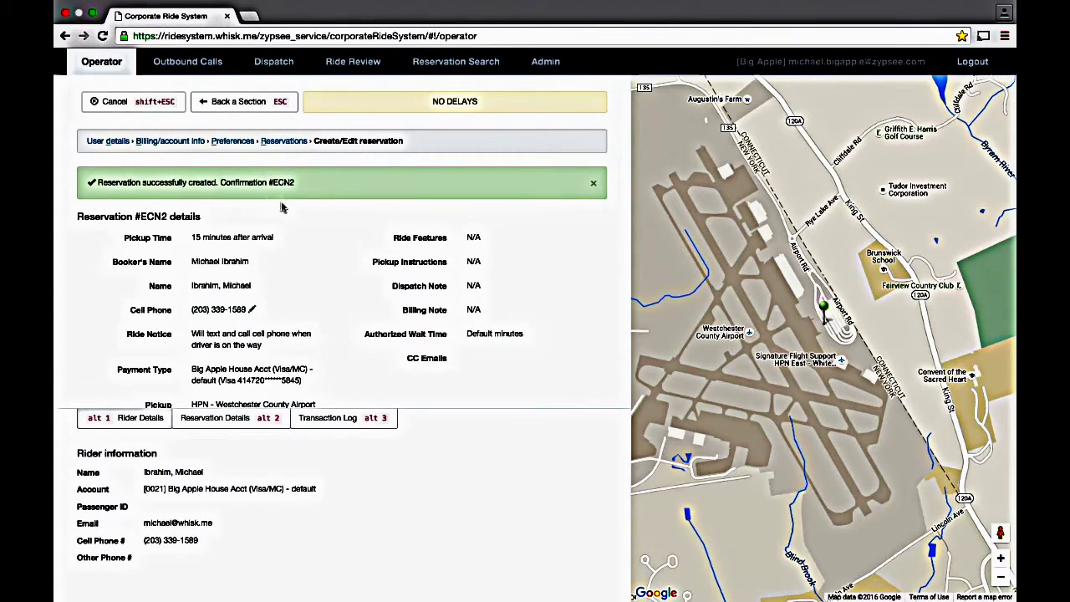
Step: Return to the rider's reservations list and select the newly booked reservation
key(Escape)
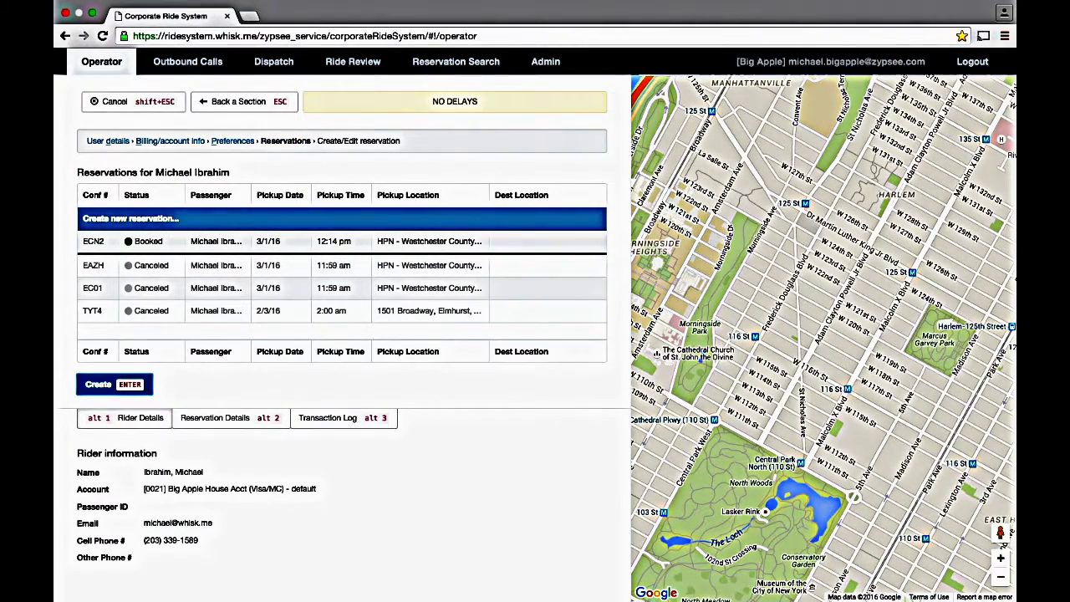
click(335, 241)
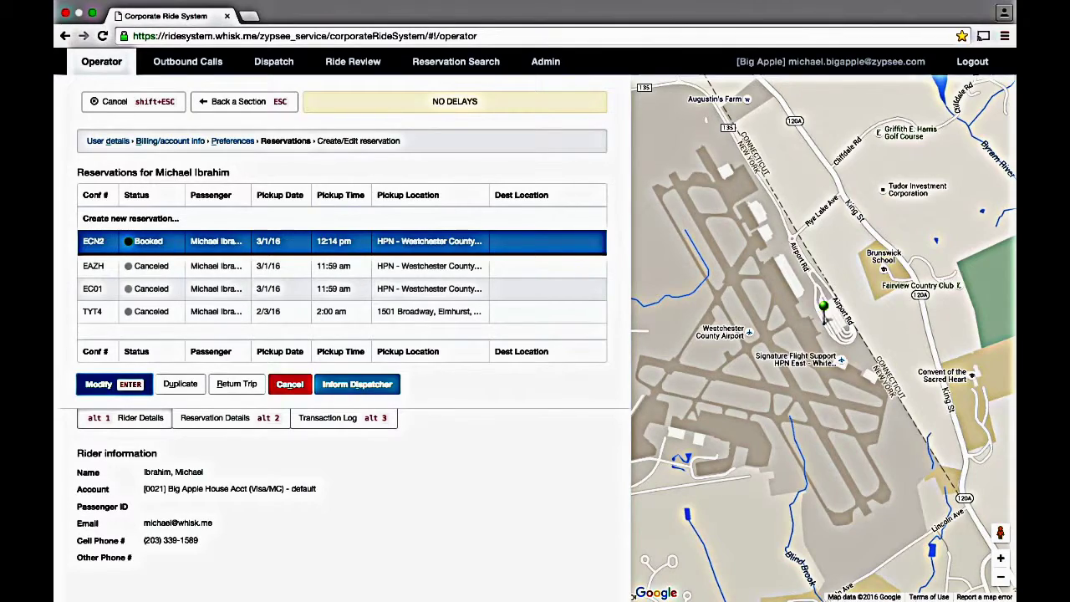
key(Up)
key(Down)
key(Down)
key(Down)
key(Down)
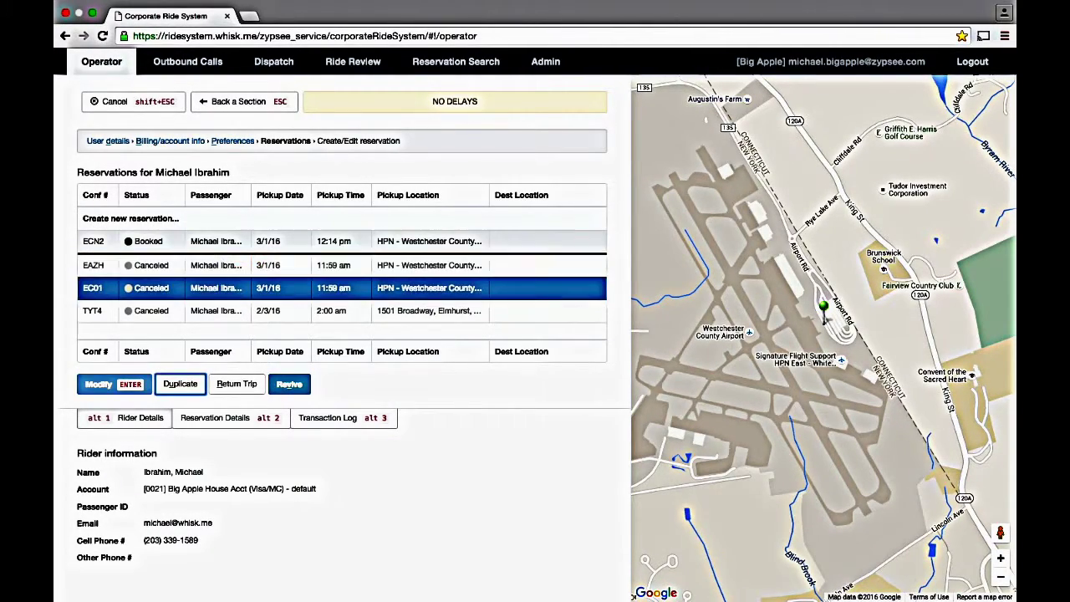
key(Up)
key(Up)
key(Up)
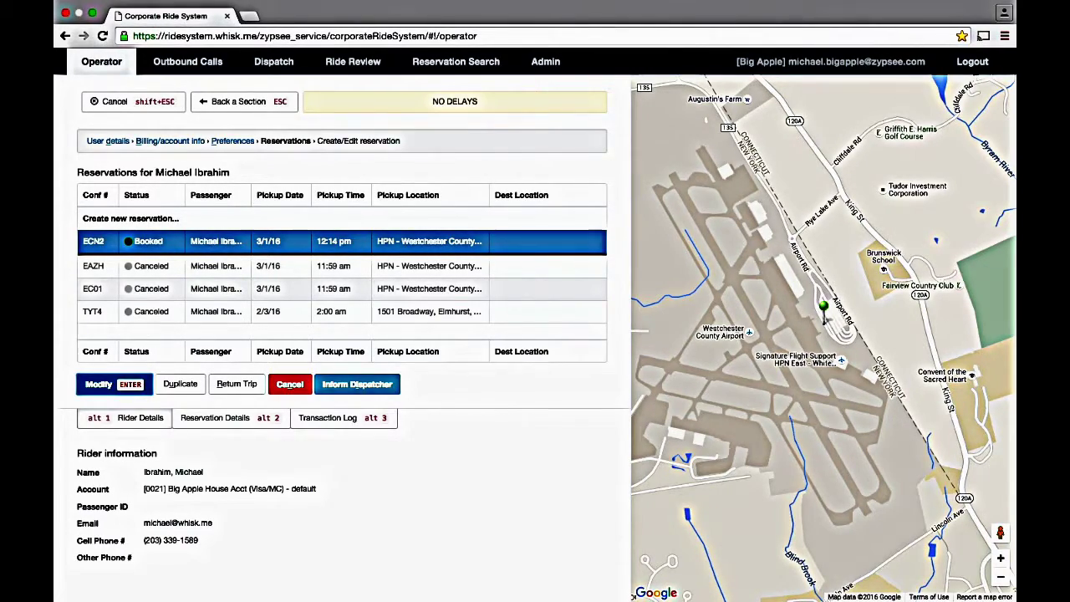
Step: Cancel the booked reservation with 'Demonstration' as the reason
key(Delete)
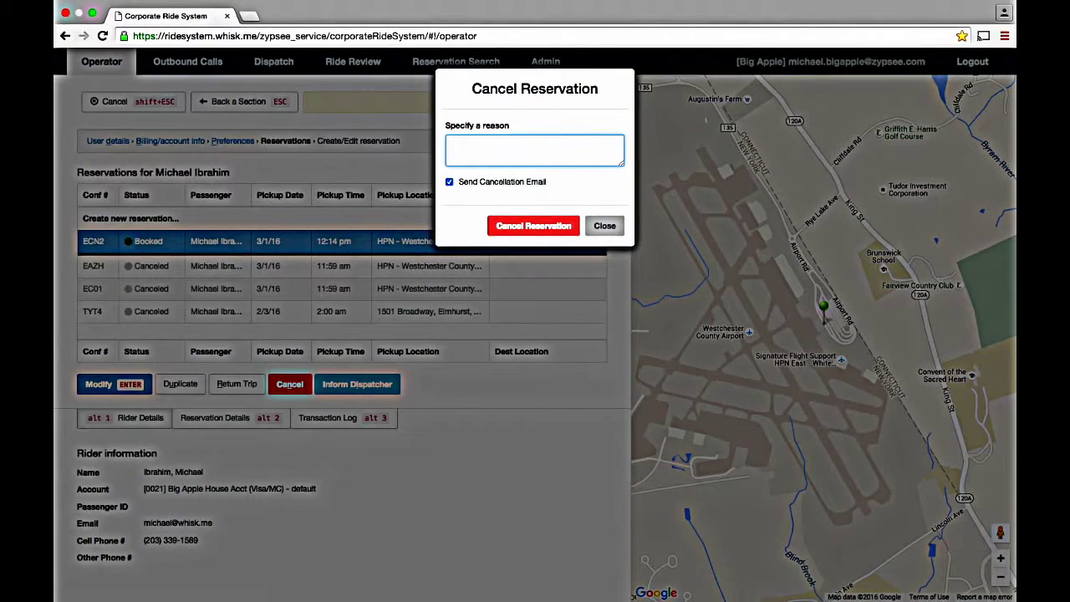
text(Demonstration)
key(Tab)
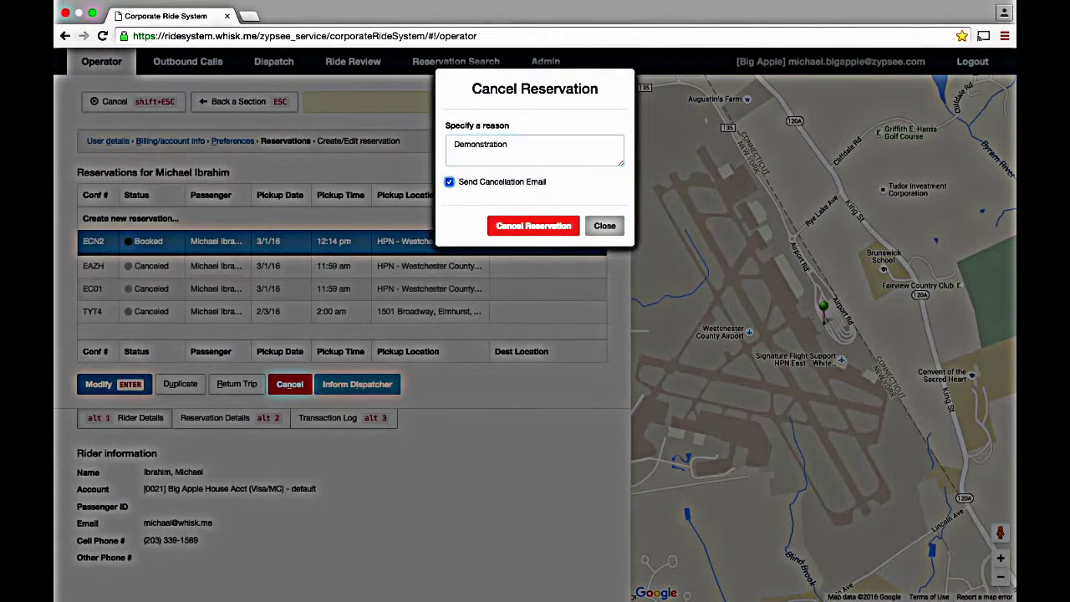
key(space)
key(Tab)
key(Return)
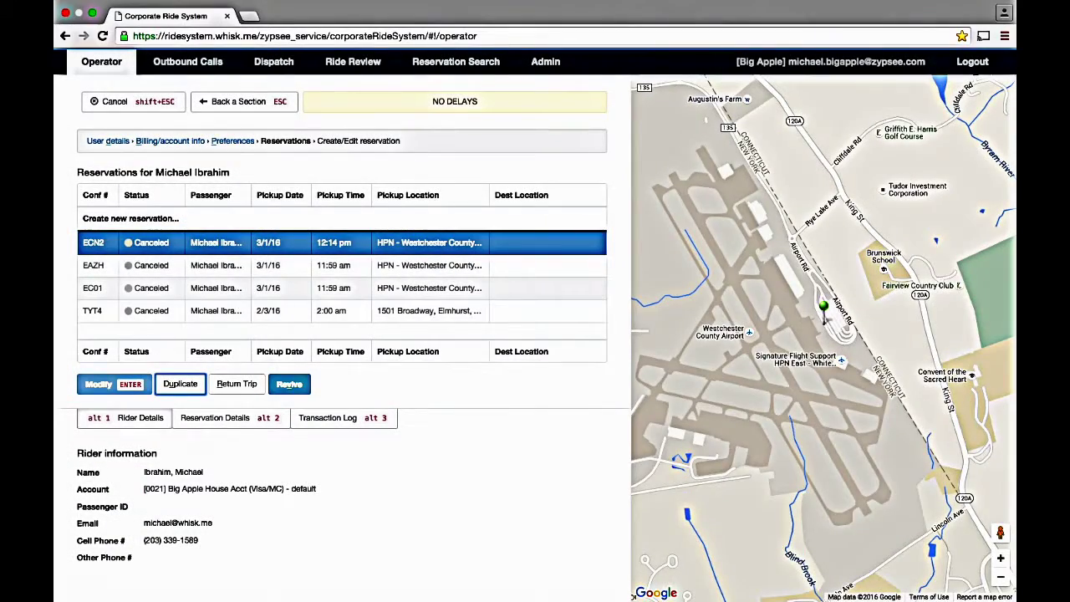